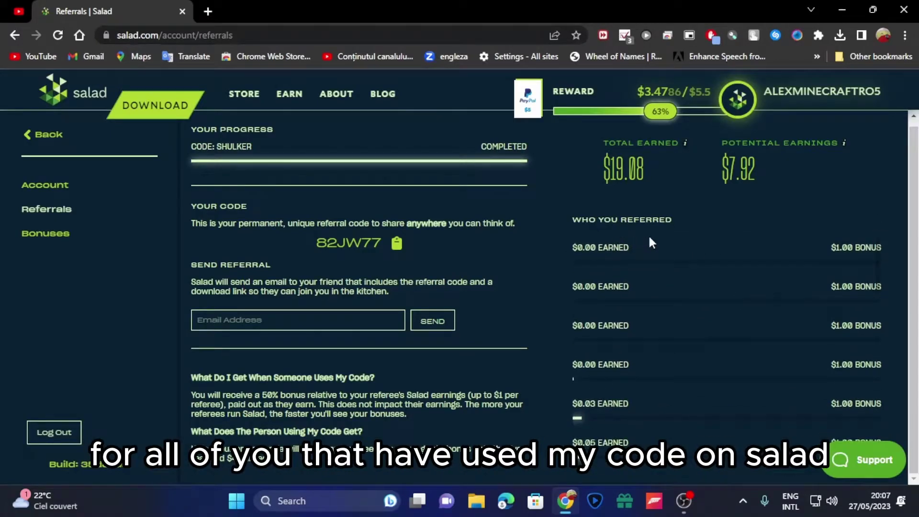
scroll(582, 418, down, 2)
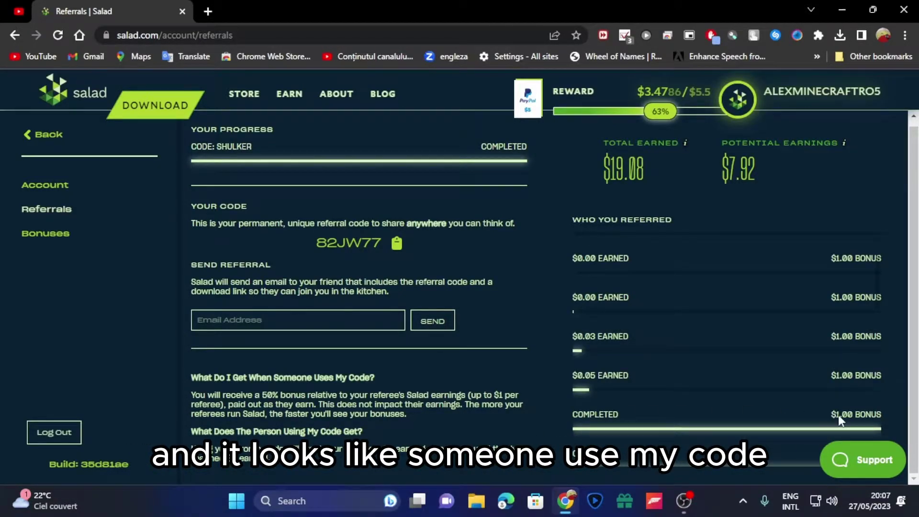
Scroll up and down through the Who You Referred list on the Salad referrals page
scroll(719, 392, up, 1)
scroll(653, 321, up, 5)
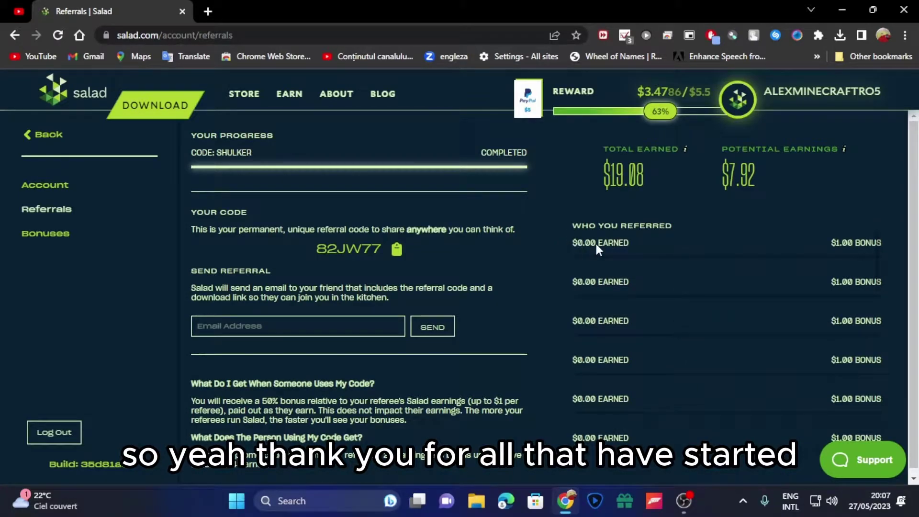
scroll(598, 287, down, 1)
scroll(598, 311, up, 1)
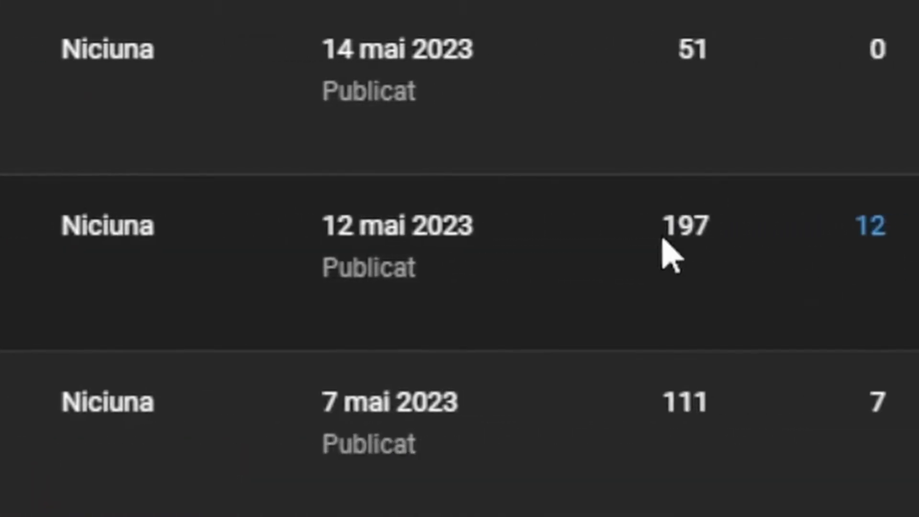
Highlight the Salad install video's 197 views in YouTube Studio, then clear the highlight
double_click(695, 230)
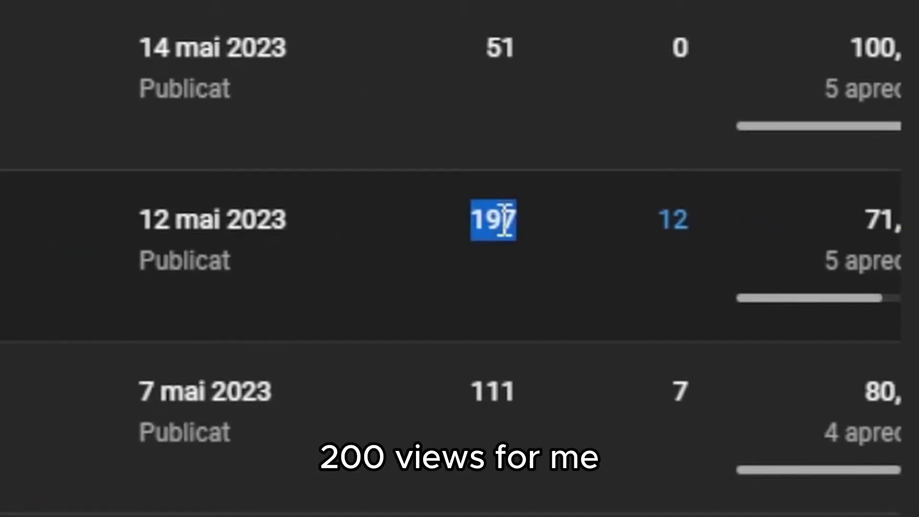
click(751, 234)
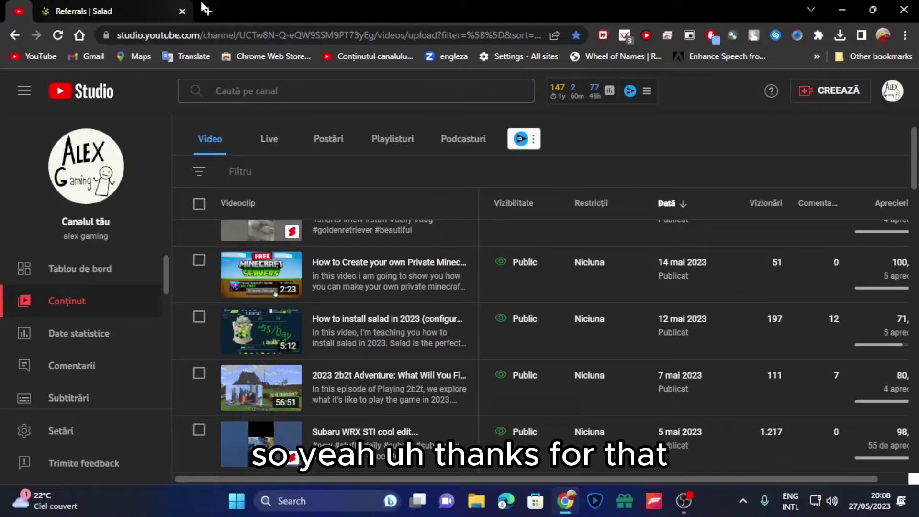
Search for msi afterburner in a new tab and open the official MSI Afterburner page
click(209, 13)
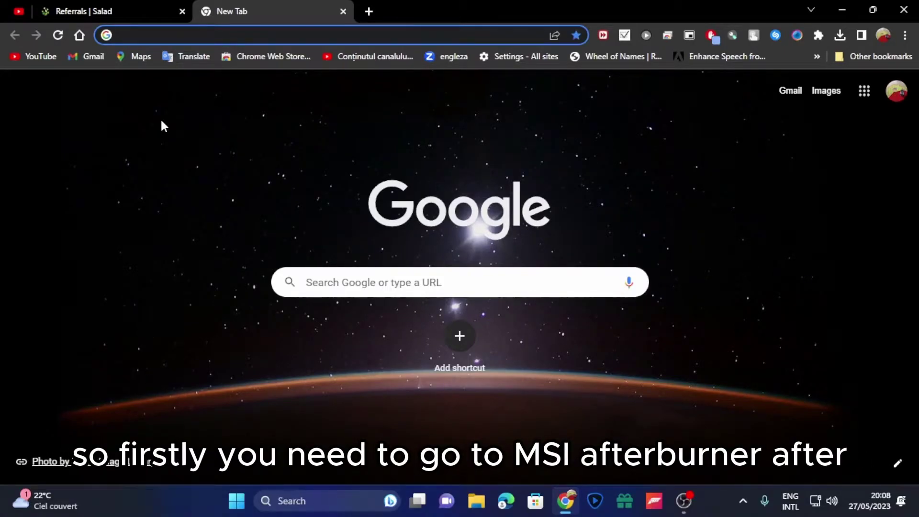
text(mis)
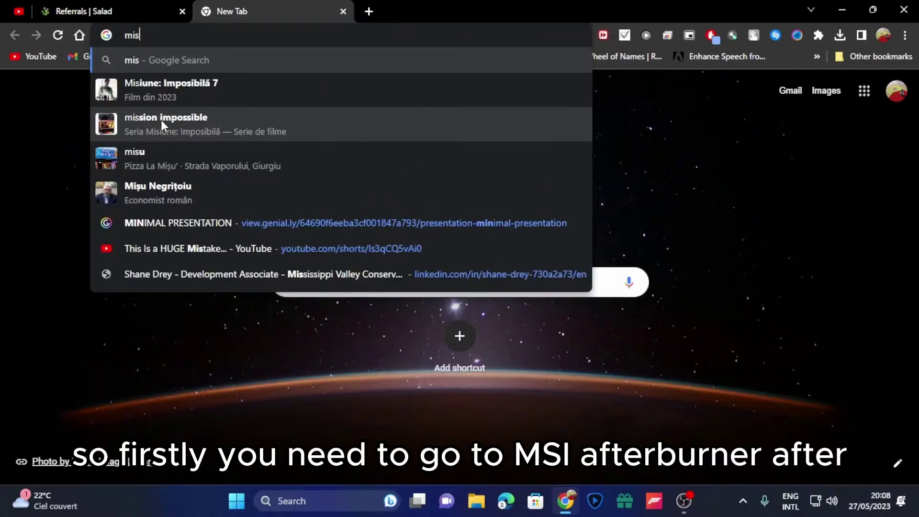
text(afterbu)
key(Return)
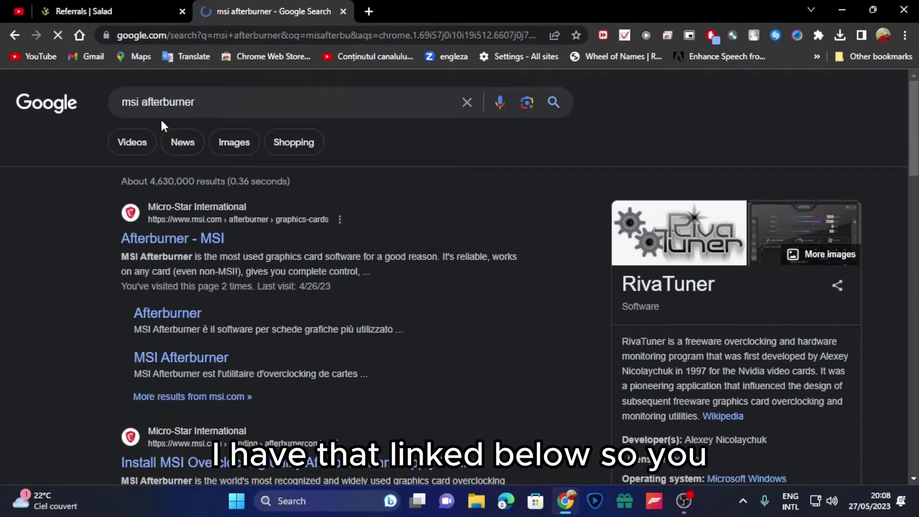
click(170, 235)
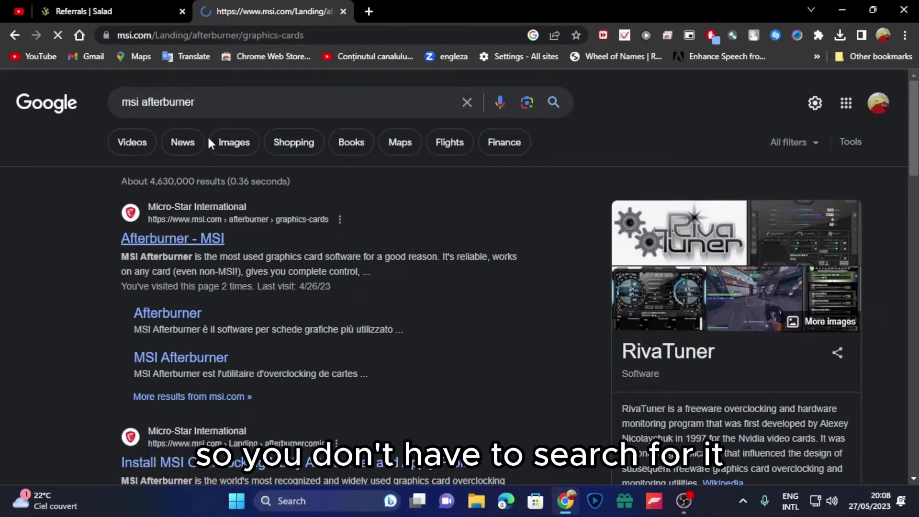
Accept the msi.com cookies and download the Afterburner installer
scroll(492, 335, down, 3)
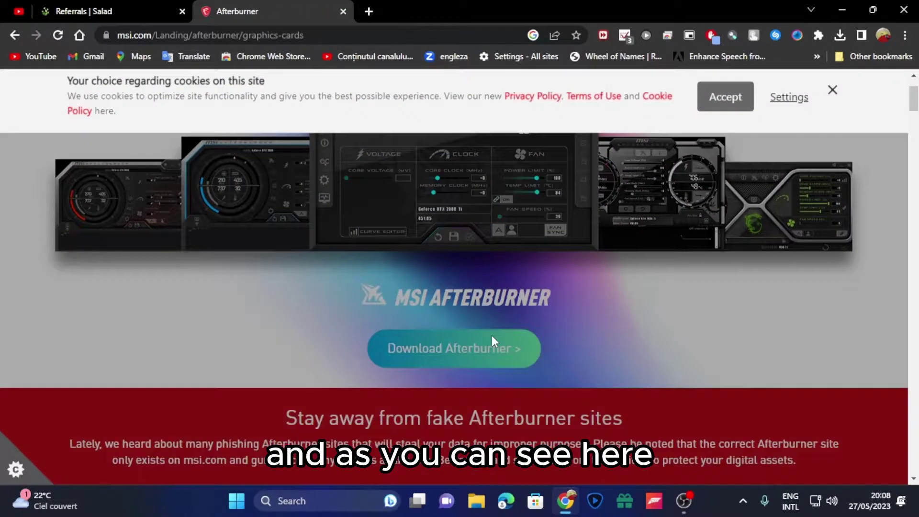
click(705, 115)
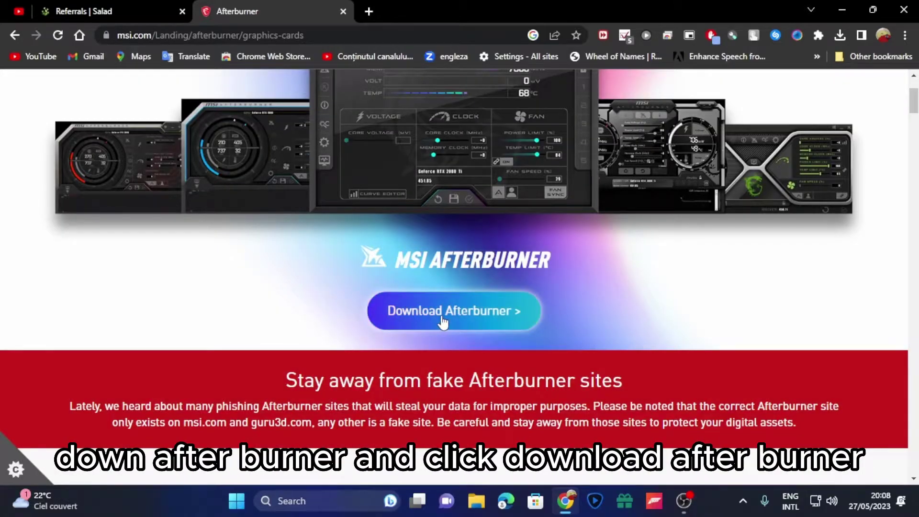
scroll(439, 277, up, 1)
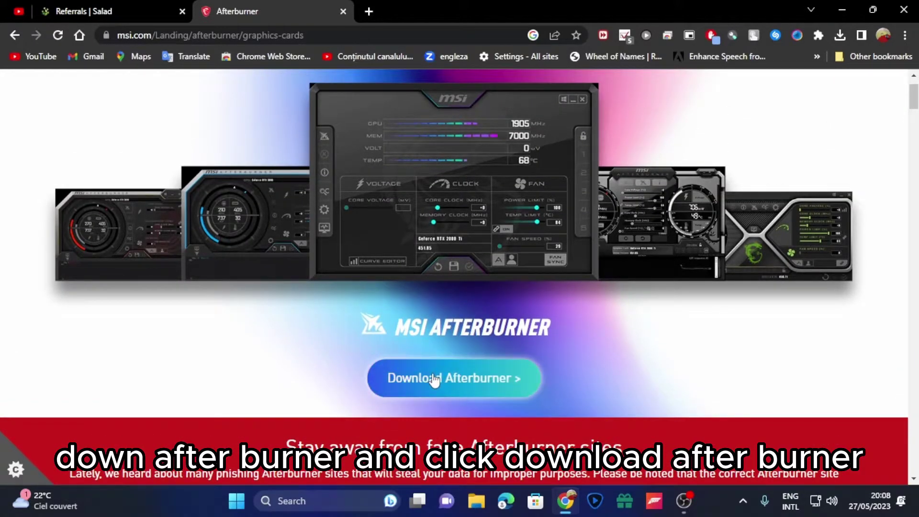
click(417, 390)
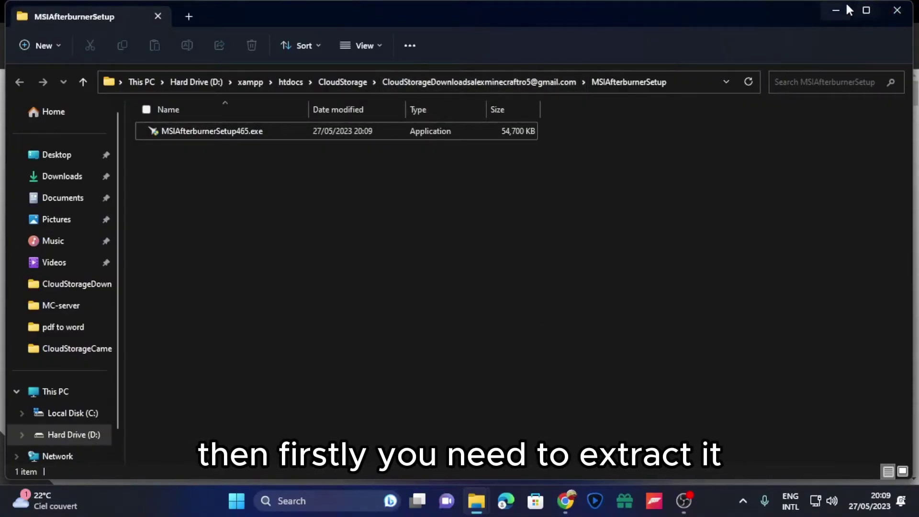
Run MSIAfterburnerSetup465.exe from the extracted MSIAfterburnerSetup folder
key(alt+Left)
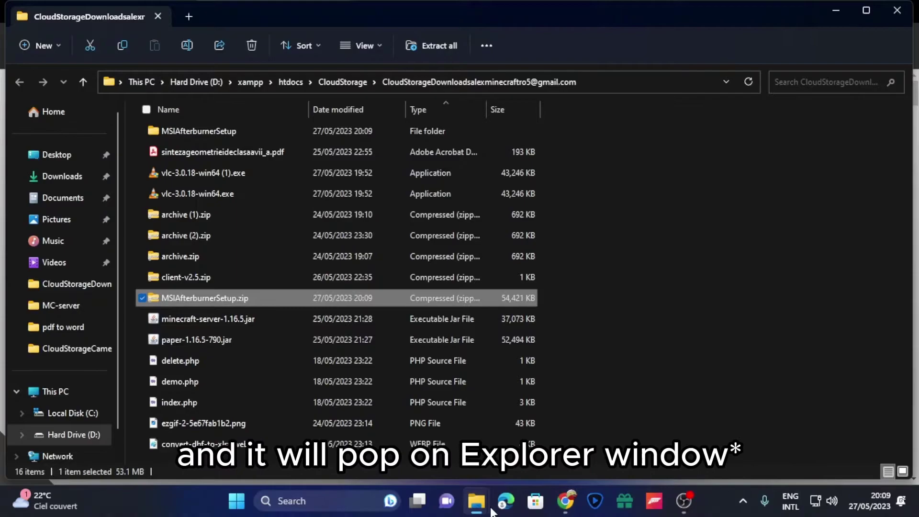
mouse_move(477, 501)
click(503, 431)
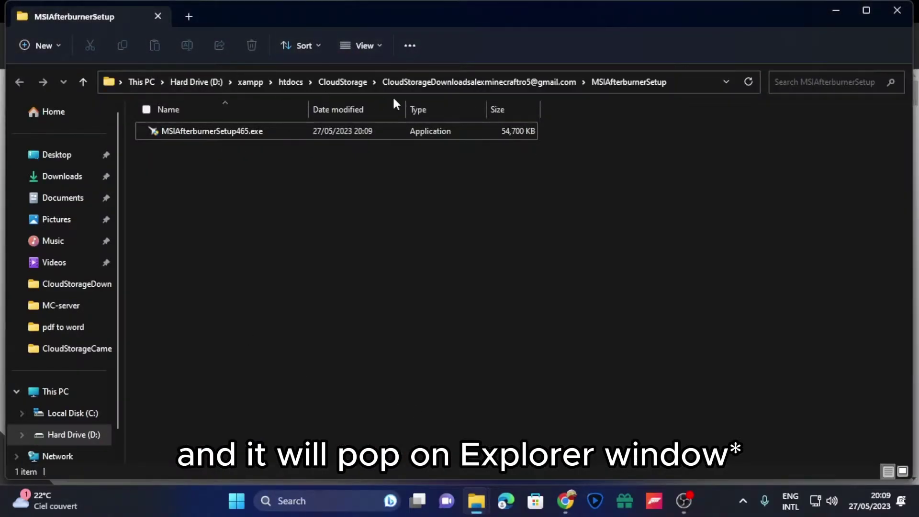
click(436, 135)
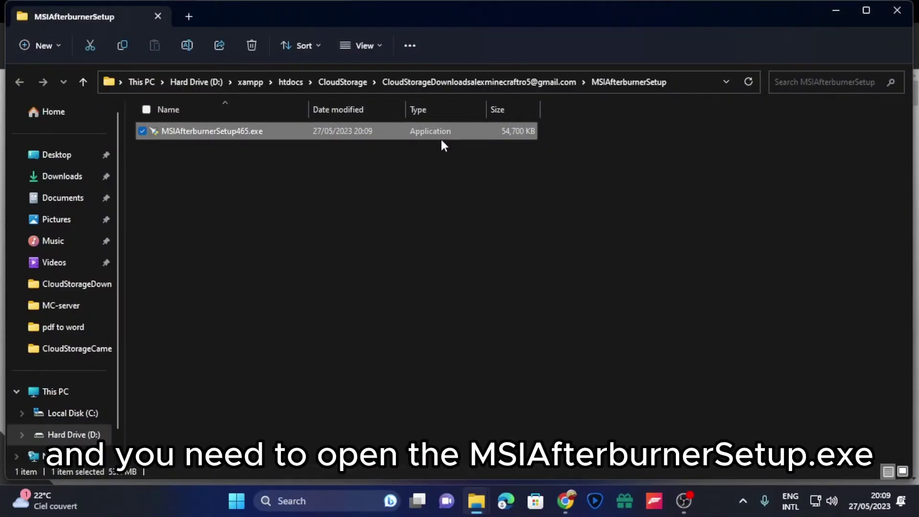
double_click(442, 139)
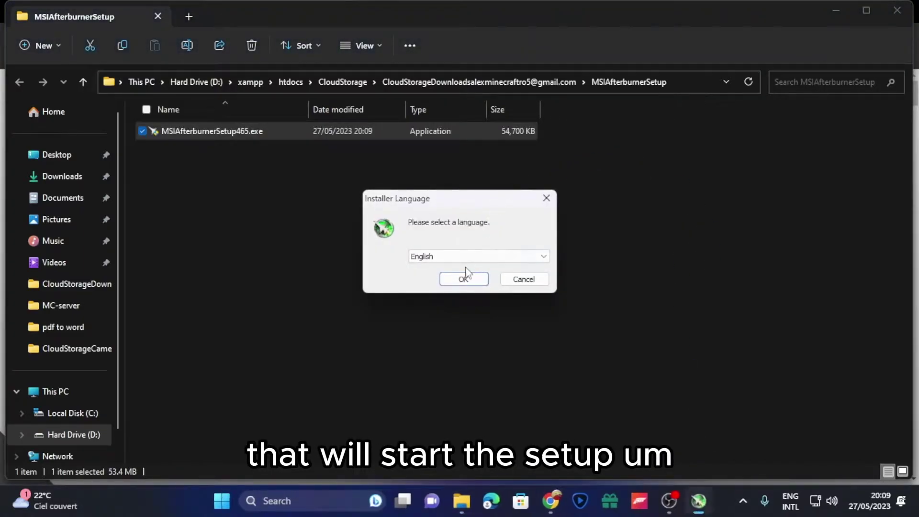
Choose English as the MSI Afterburner installer language
click(158, 137)
click(156, 147)
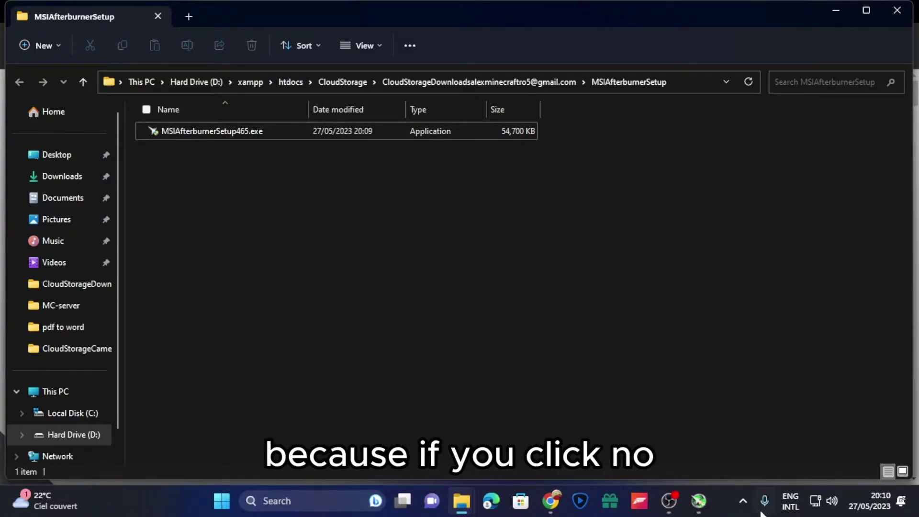
click(699, 501)
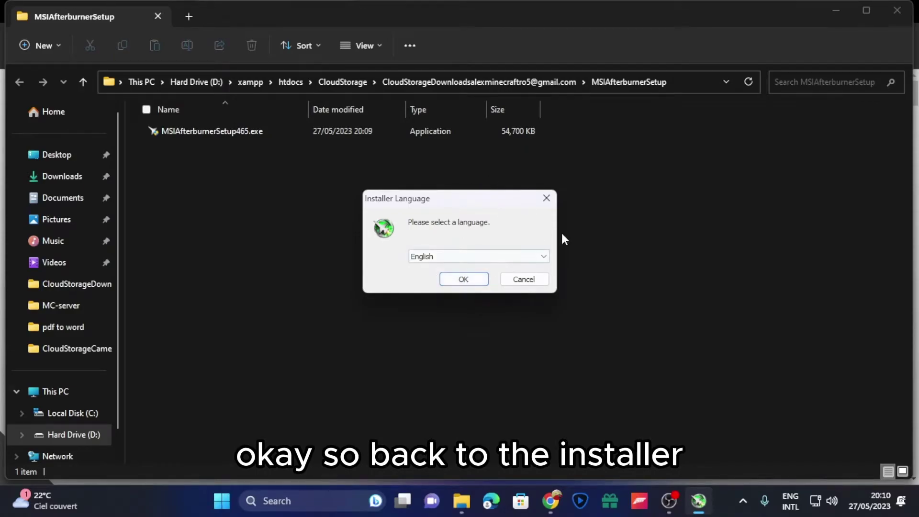
click(464, 280)
Accept the licence and install with both components, default location and Start Menu folder
click(534, 356)
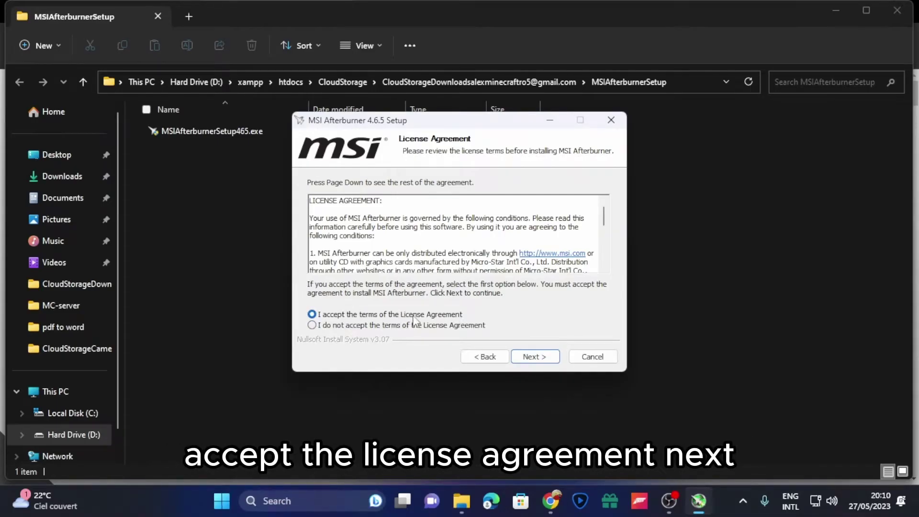
click(527, 359)
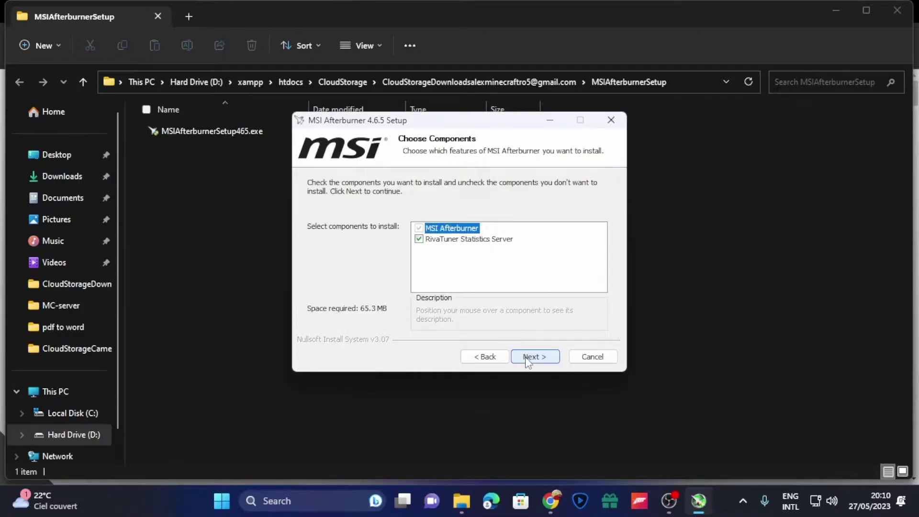
click(527, 358)
click(528, 358)
click(528, 358)
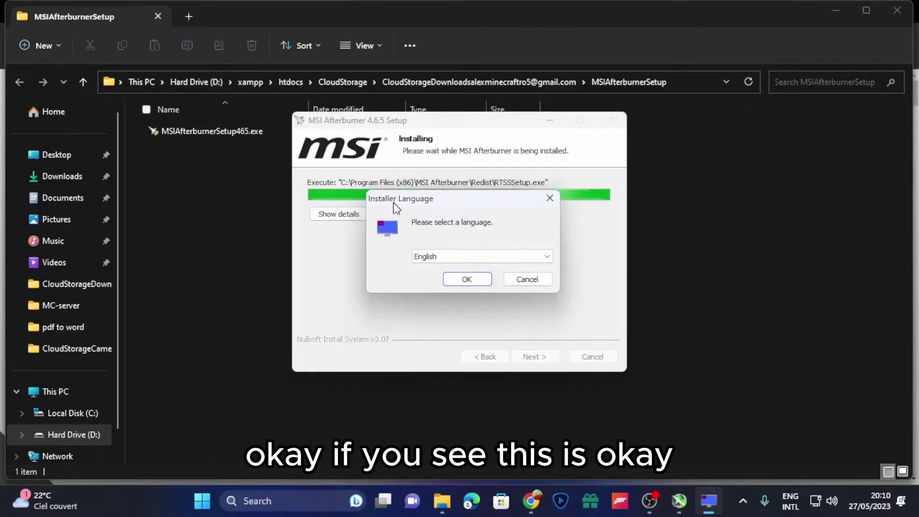
Confirm English for RivaTuner setup and accept its license agreement
click(464, 279)
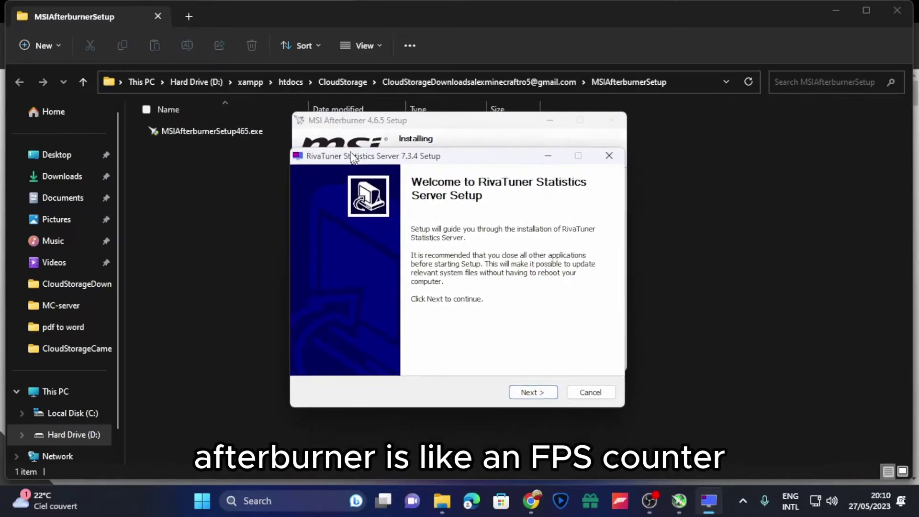
drag(352, 157, 355, 122)
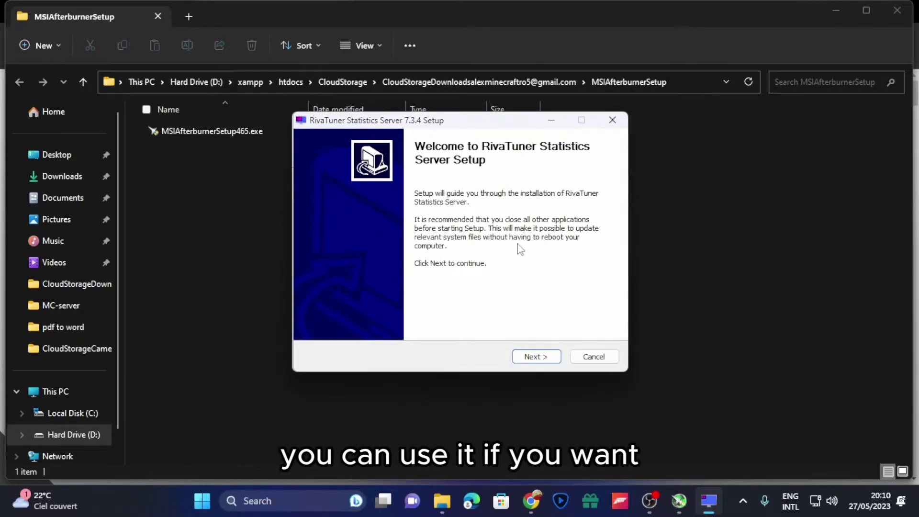
click(537, 357)
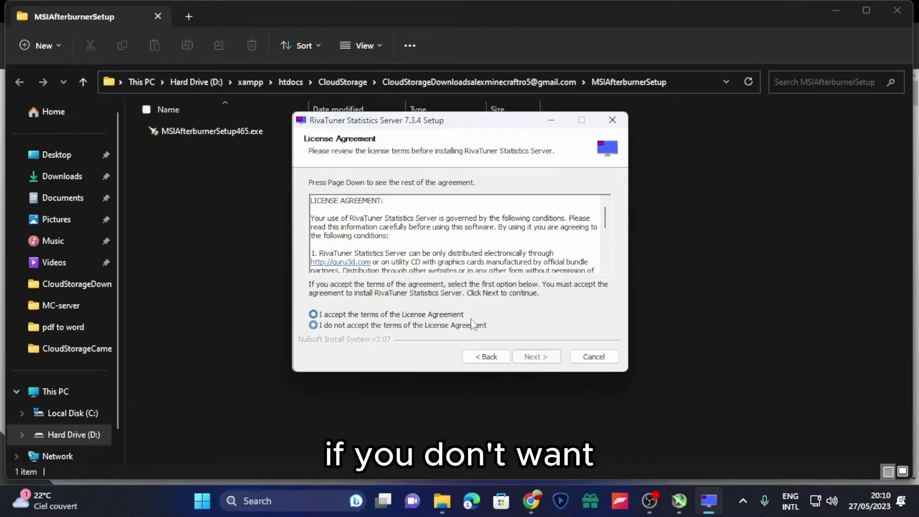
click(455, 315)
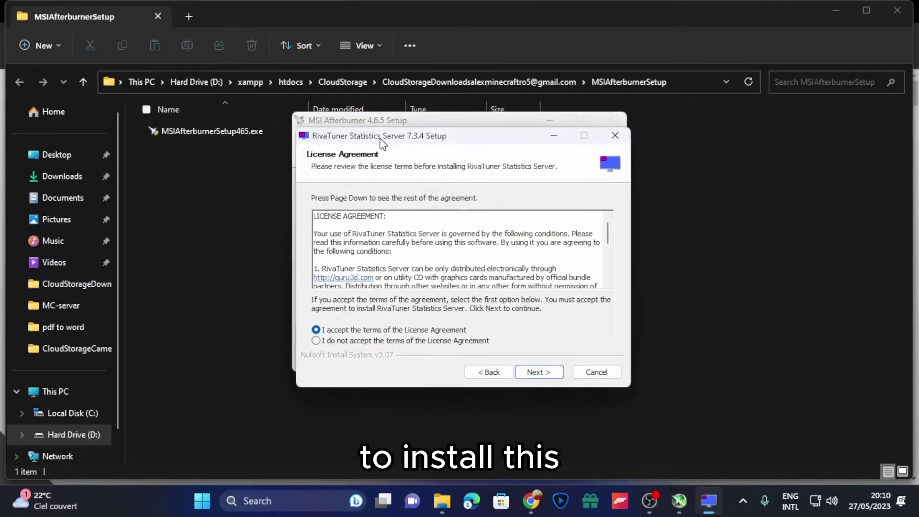
Install RivaTuner Statistics Server into its default Program Files folder
drag(377, 128, 377, 129)
click(539, 355)
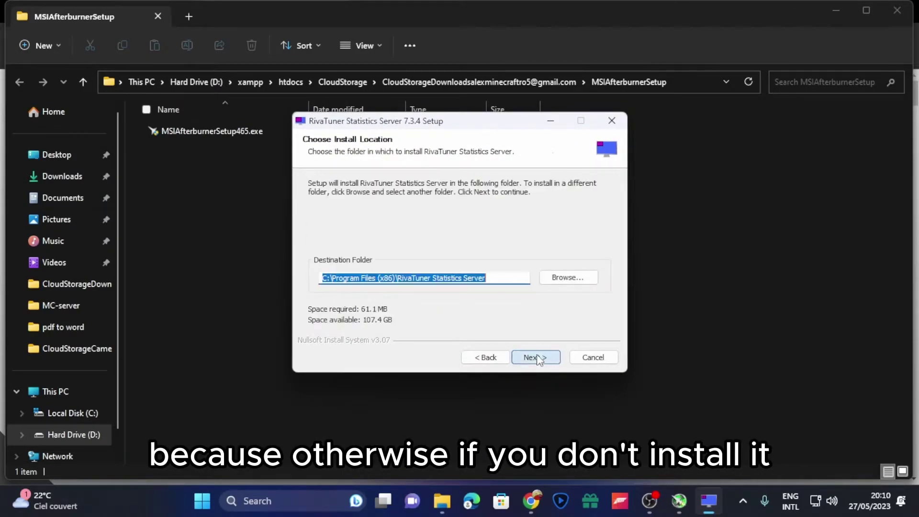
click(539, 357)
click(546, 357)
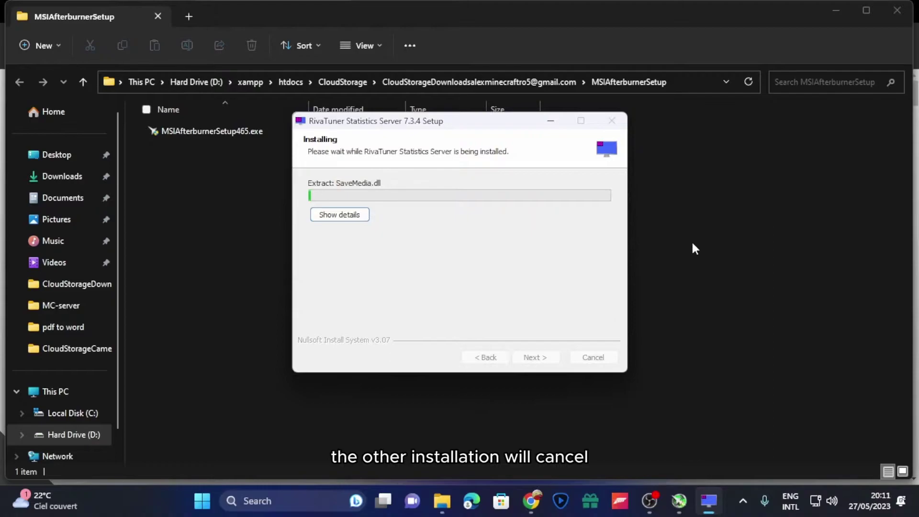
mouse_move(680, 501)
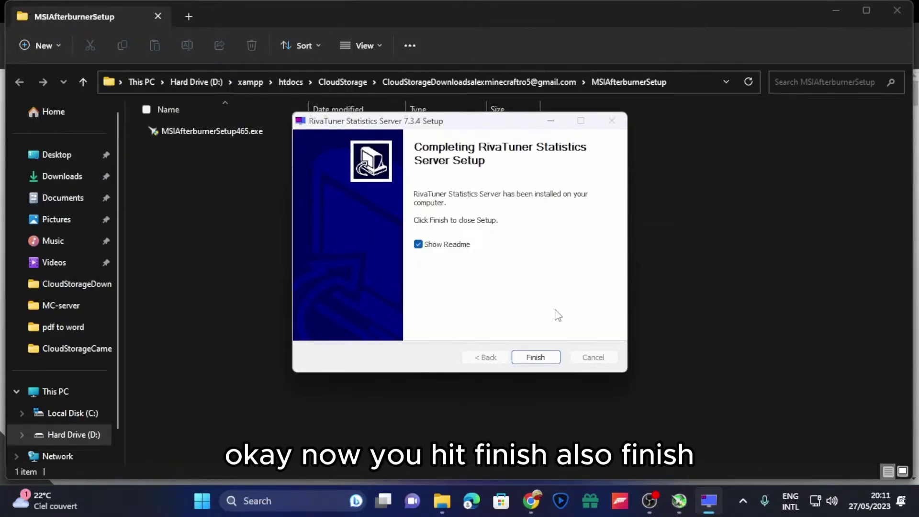
Finish both setups and launch MSI Afterburner from the hidden tray icons
click(554, 358)
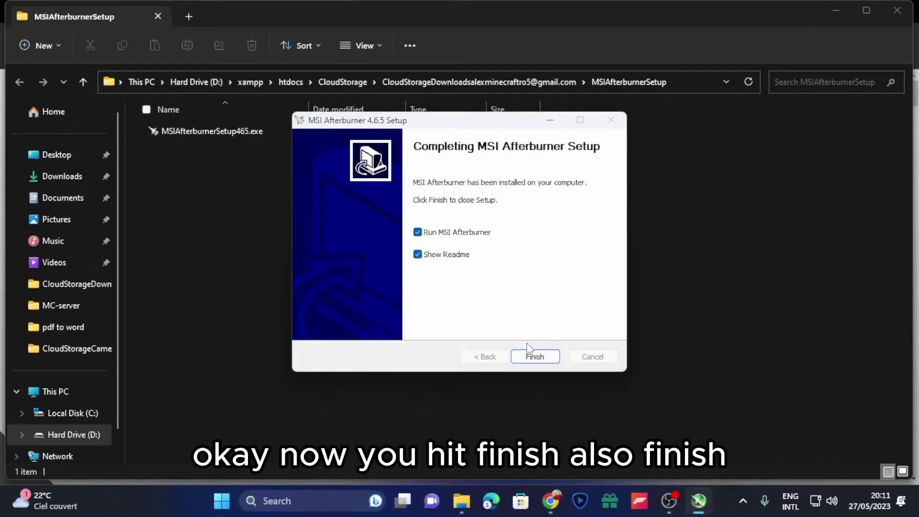
click(535, 357)
click(743, 501)
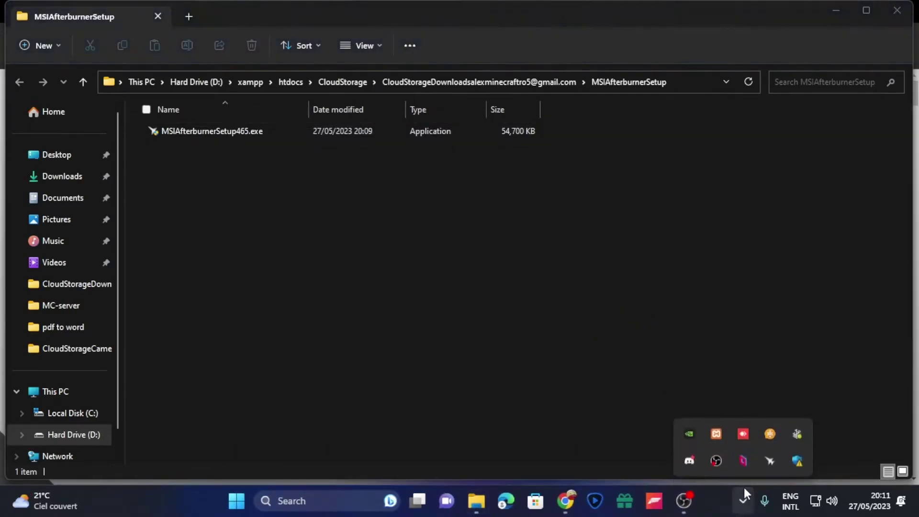
double_click(770, 468)
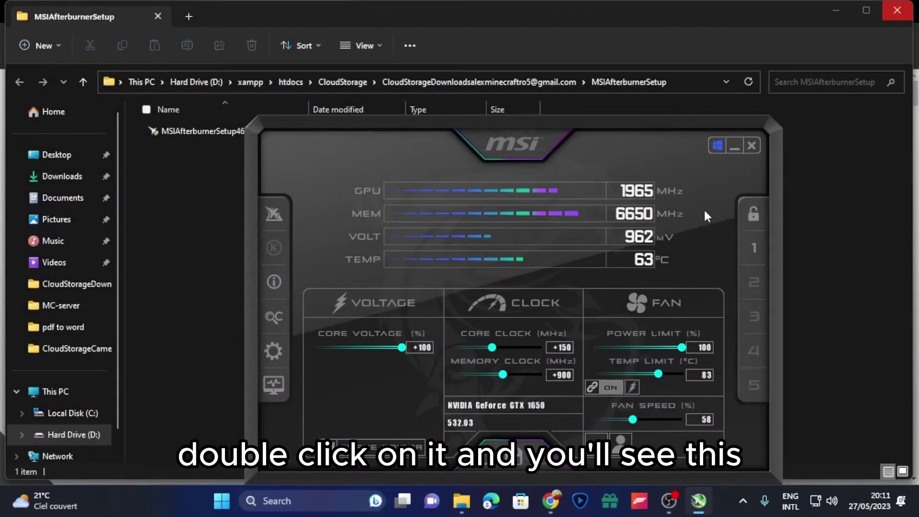
drag(704, 208, 666, 154)
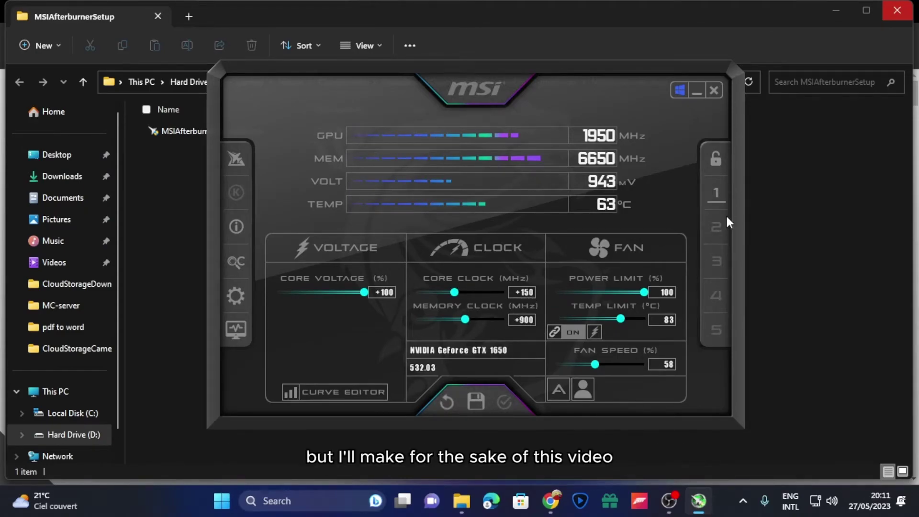
Reset memory clock, core clock and core voltage offsets to +0 and set fan speed to automatic
click(527, 292)
click(516, 320)
text(0)
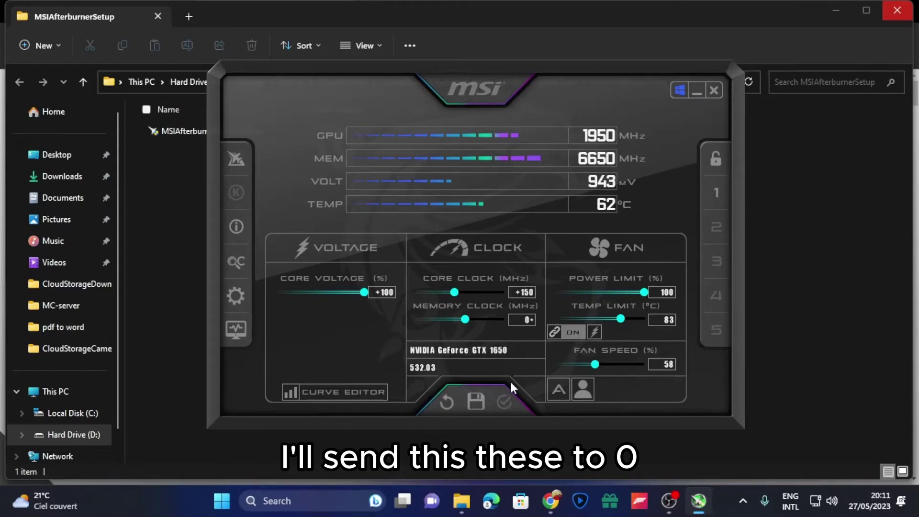
key(Return)
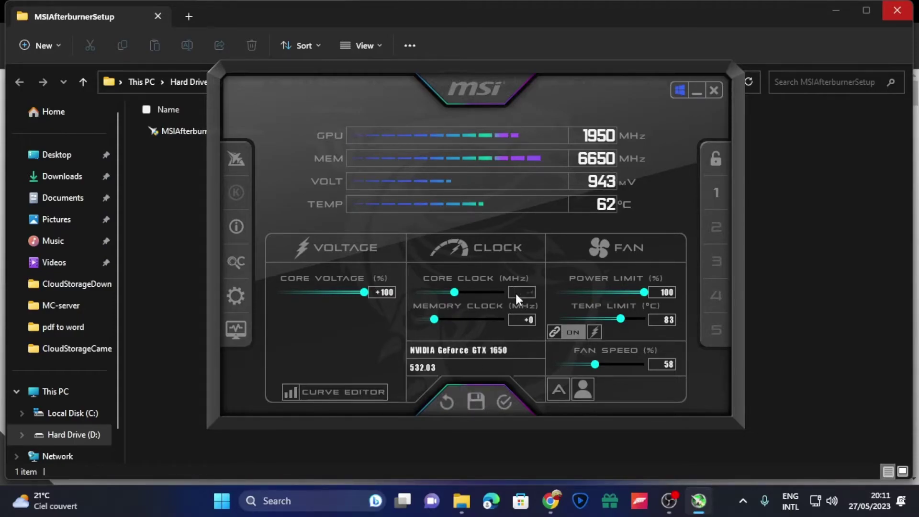
click(527, 292)
text(0)
key(Return)
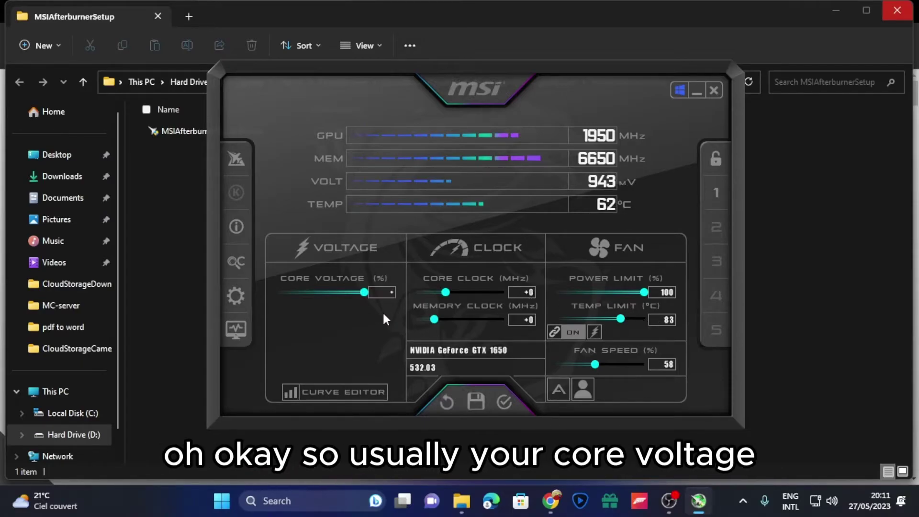
key(Home)
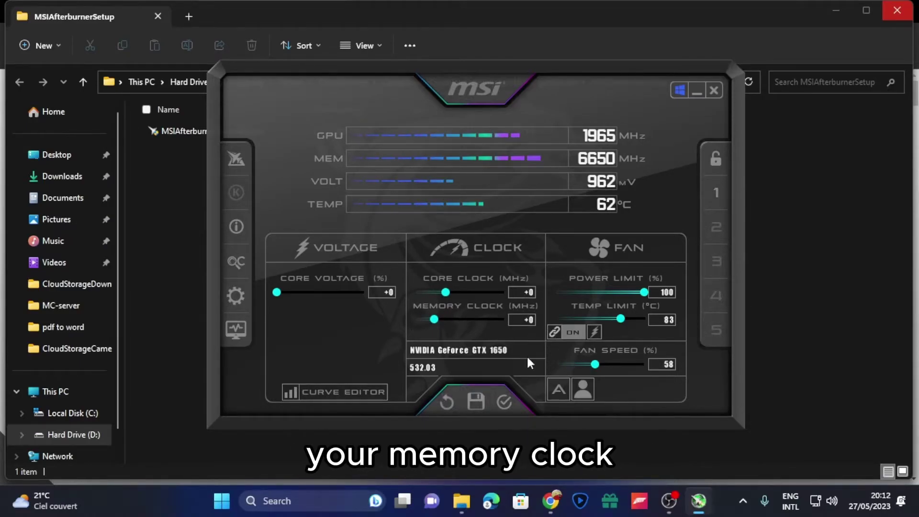
click(555, 389)
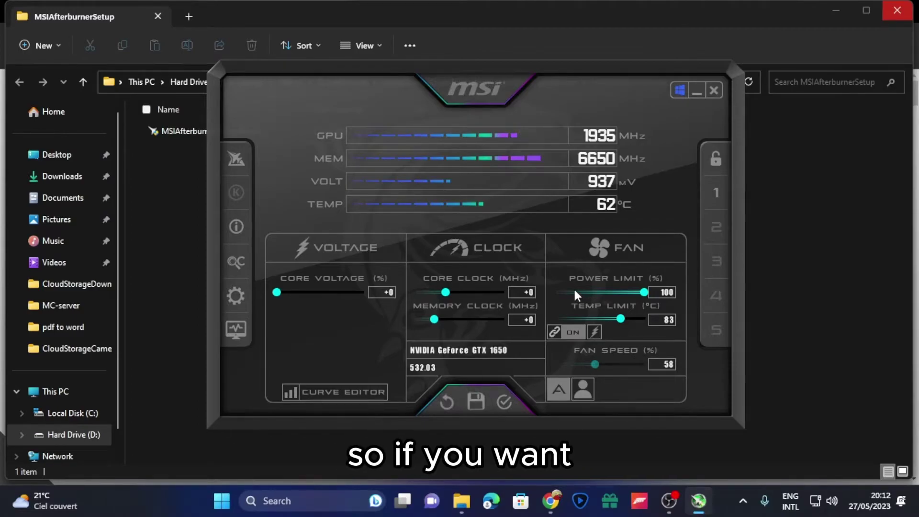
drag(598, 362, 604, 363)
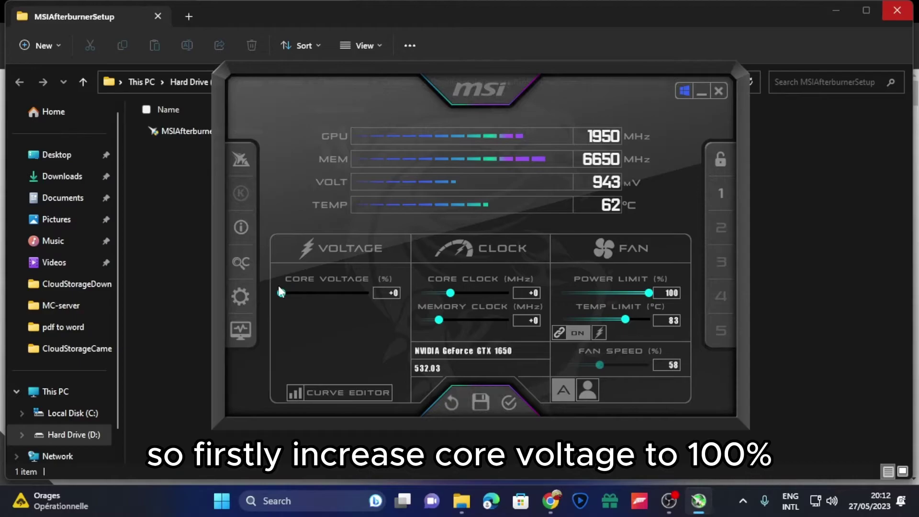
Raise core voltage to +100 and the core clock offset to +150
drag(280, 292, 431, 305)
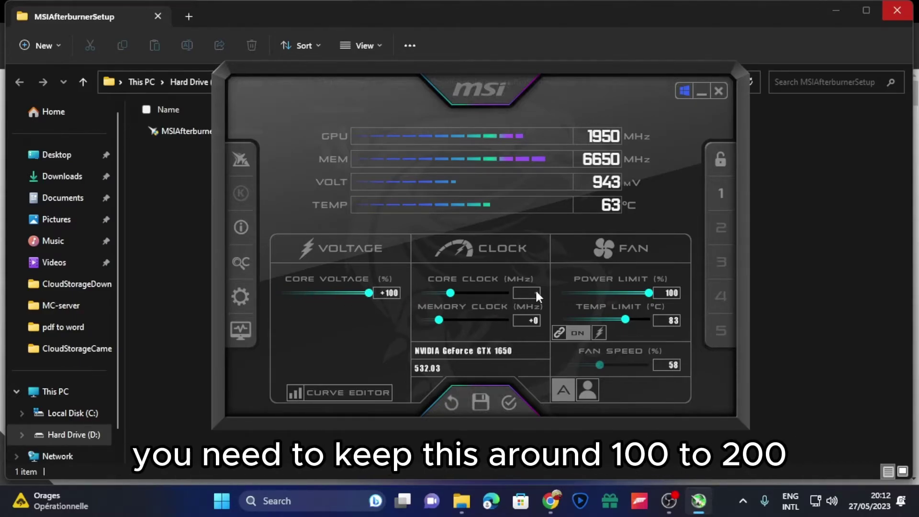
mouse_move(535, 288)
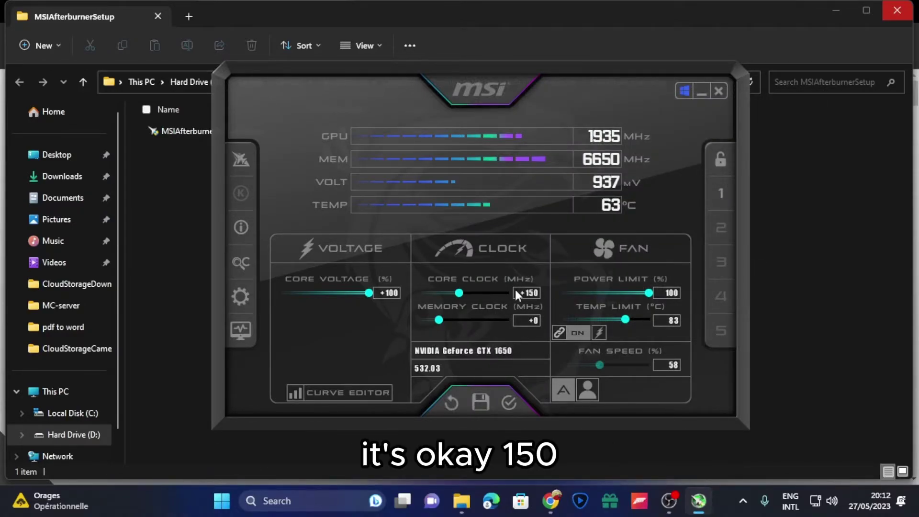
key(Return)
Set the memory clock offset to +900, correcting an initial 850 entry
click(536, 320)
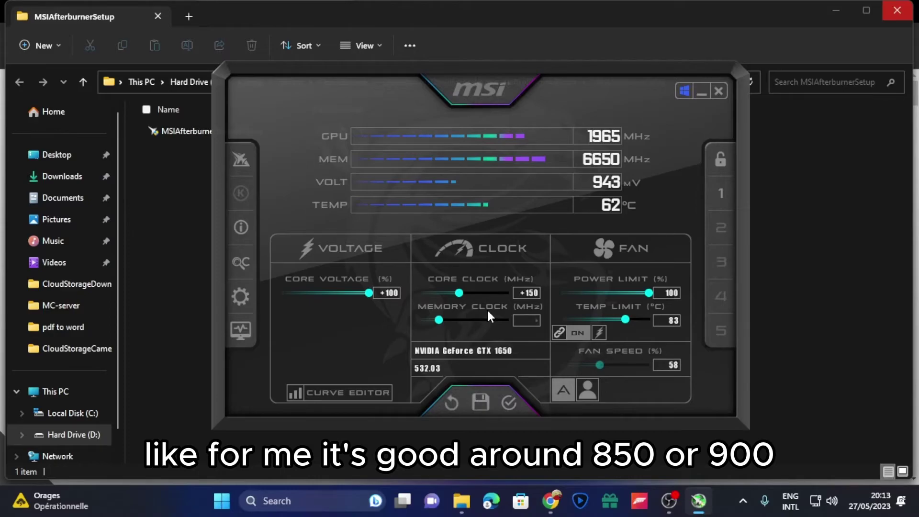
text(850)
key(BackSpace)
key(BackSpace)
key(BackSpace)
text(900)
key(Return)
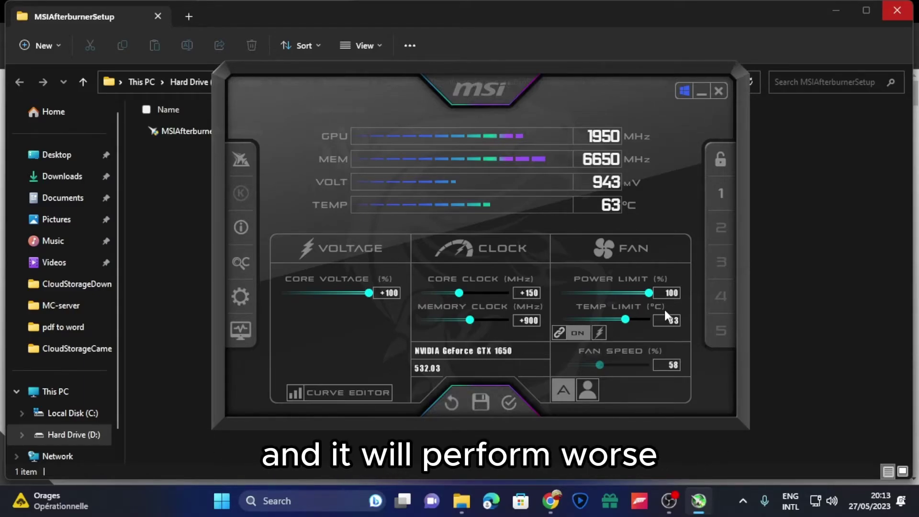
click(673, 320)
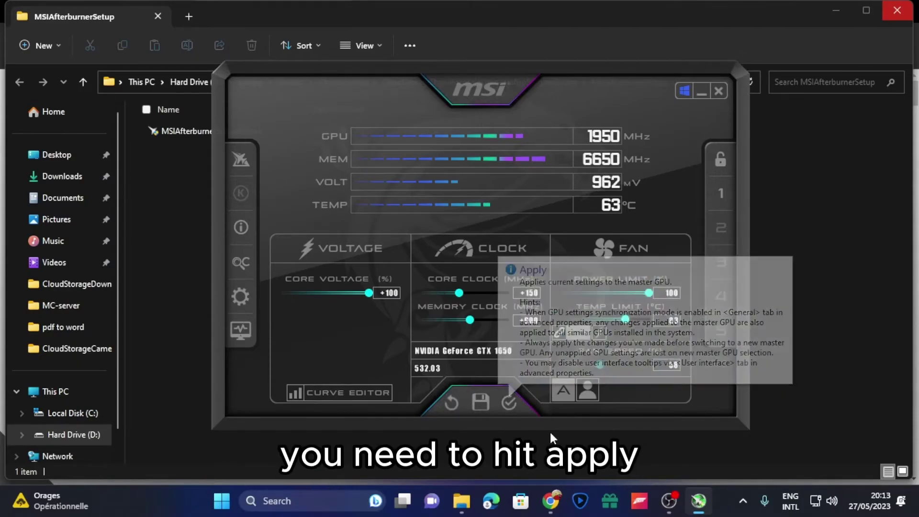
Apply the +100 voltage, +150 core, +900 memory overclock, save it to profile 5, then reload and reapply it
click(507, 408)
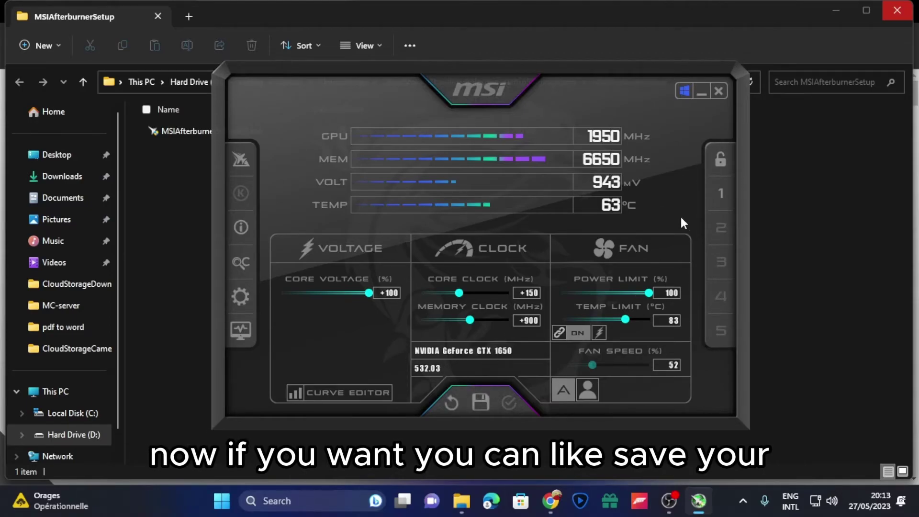
click(485, 401)
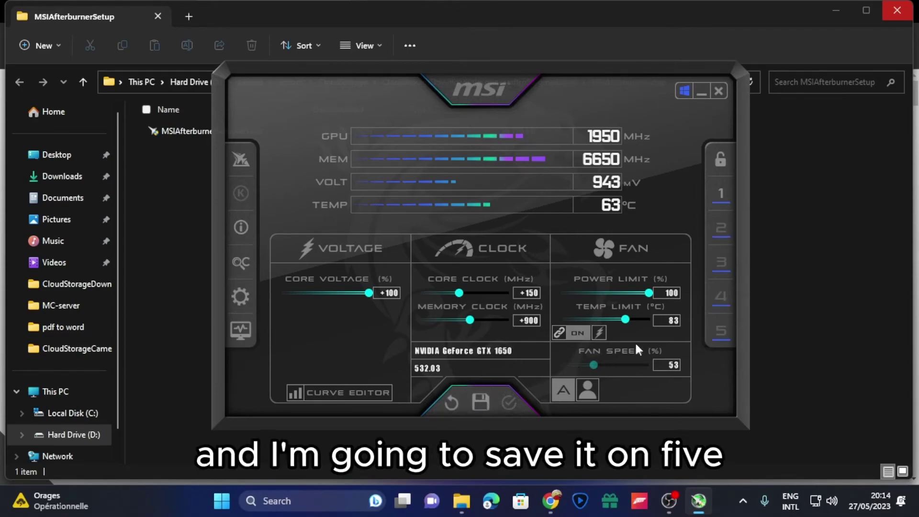
click(723, 328)
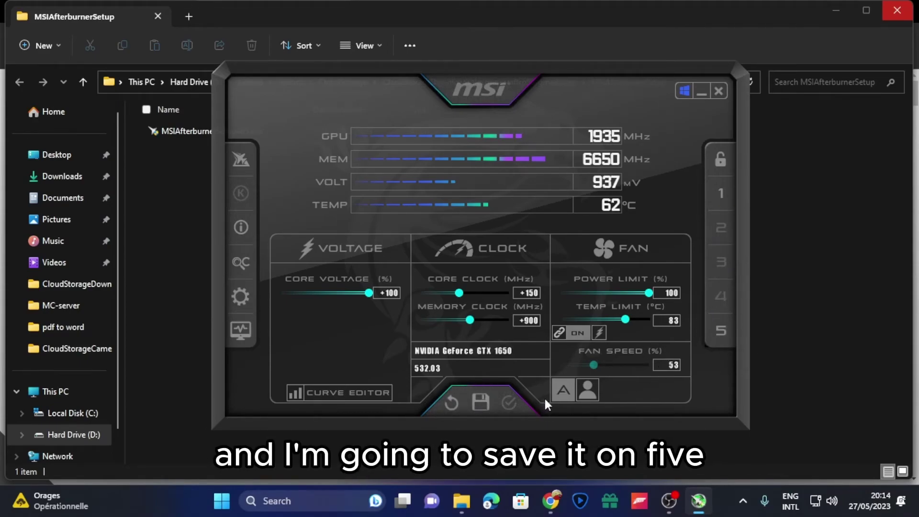
click(722, 331)
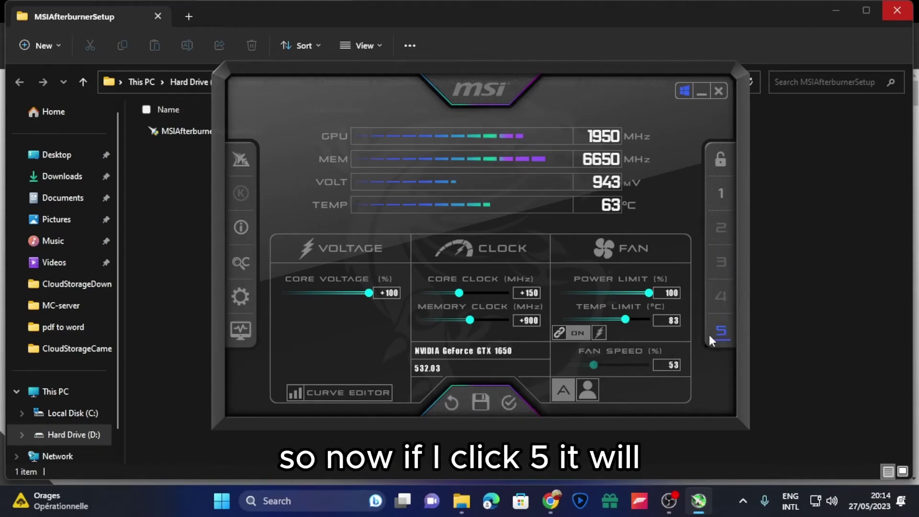
click(512, 396)
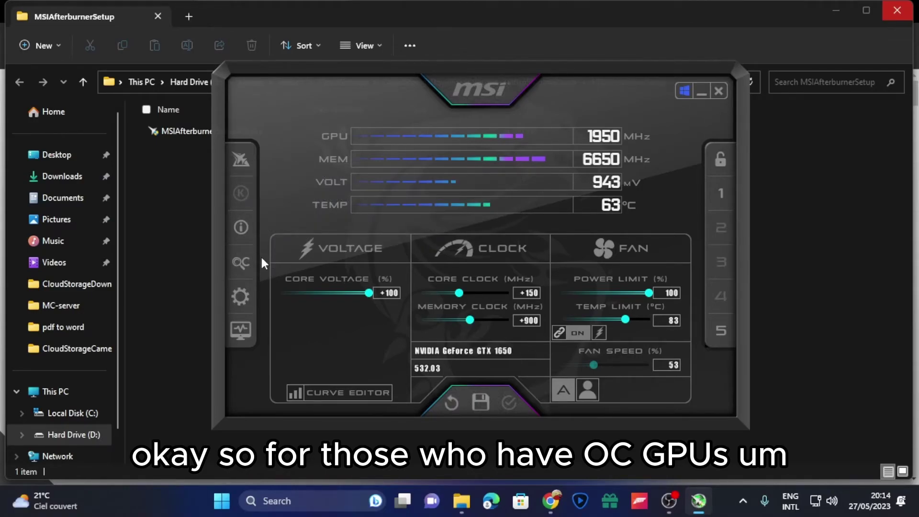
click(241, 262)
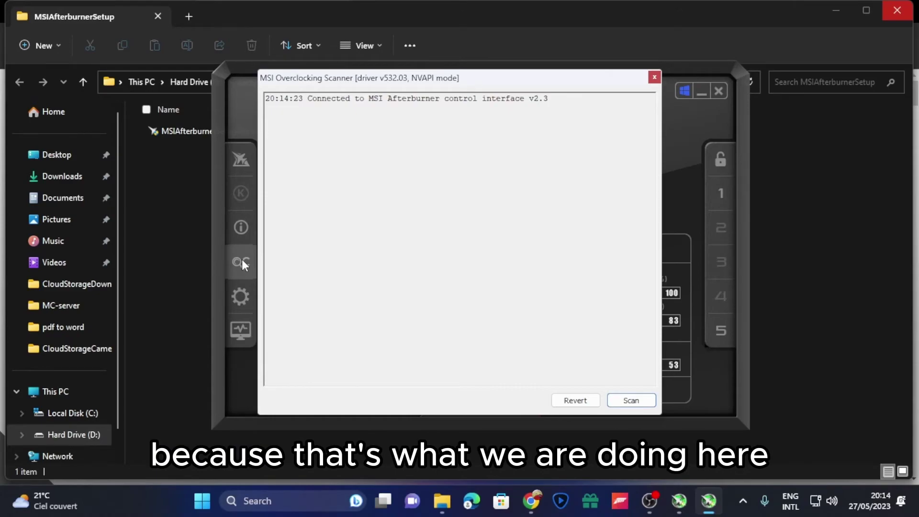
drag(317, 84, 323, 88)
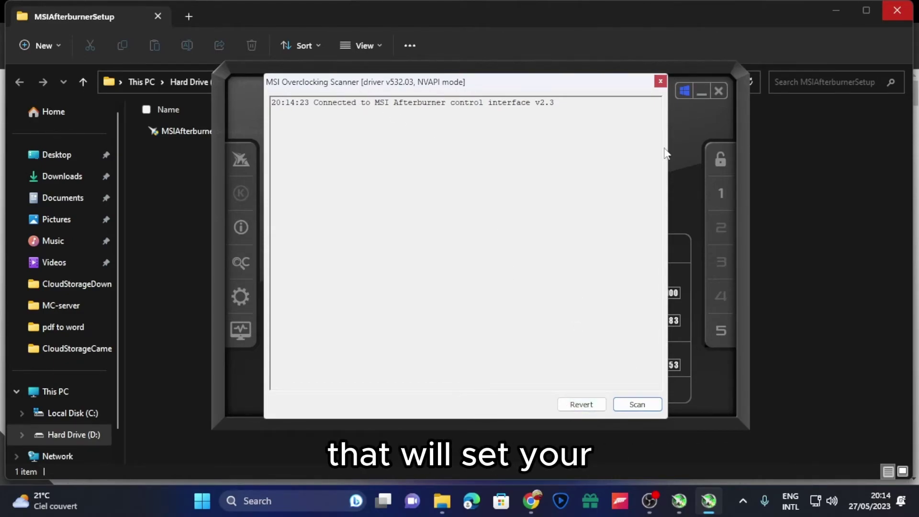
drag(596, 85, 560, 374)
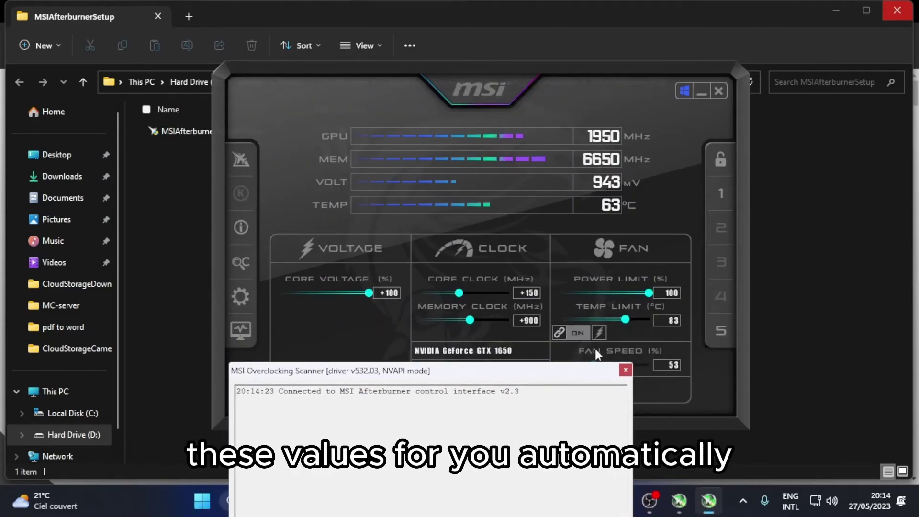
drag(497, 380, 537, 102)
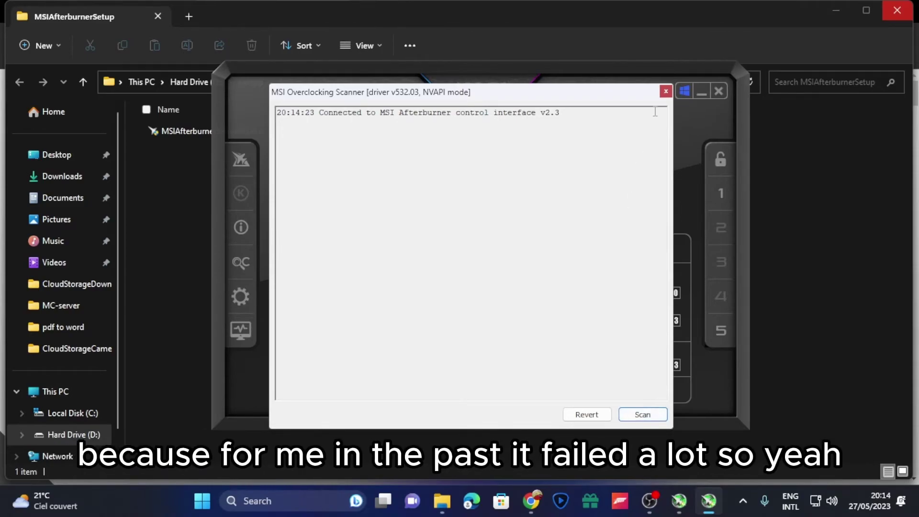
click(666, 92)
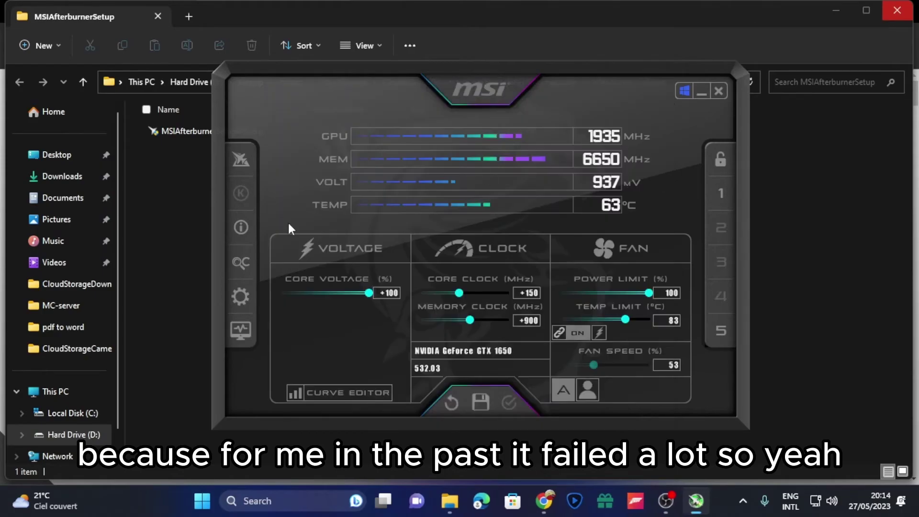
In Afterburner properties, set Unlock voltage control to third party, keep kernel mode hardware access, and confirm
click(240, 297)
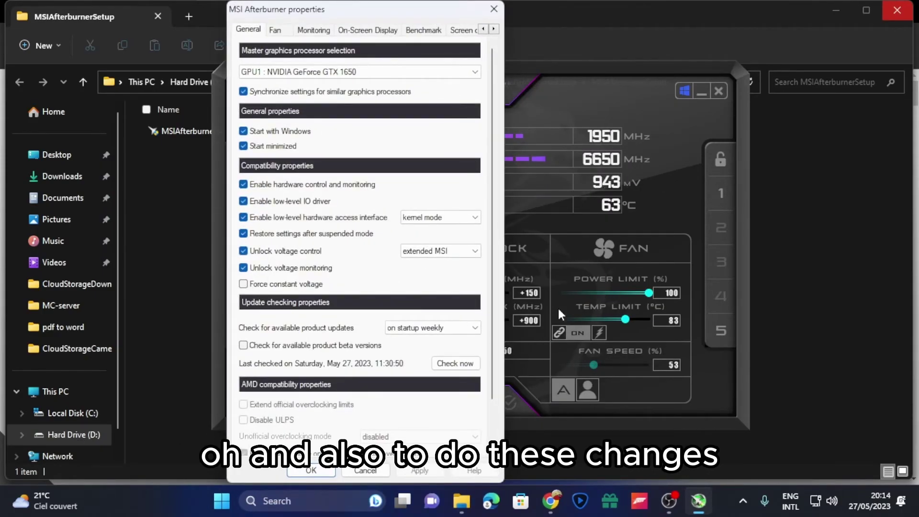
drag(419, 17, 442, 53)
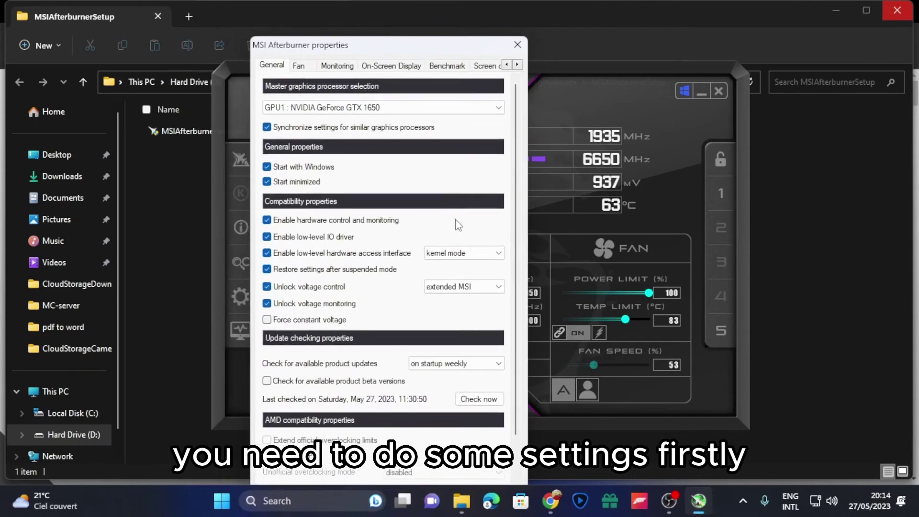
click(488, 286)
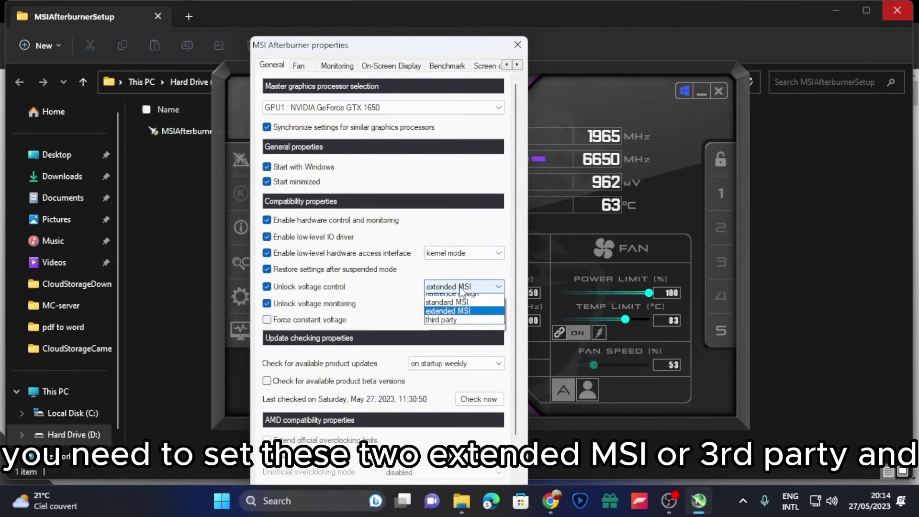
click(460, 325)
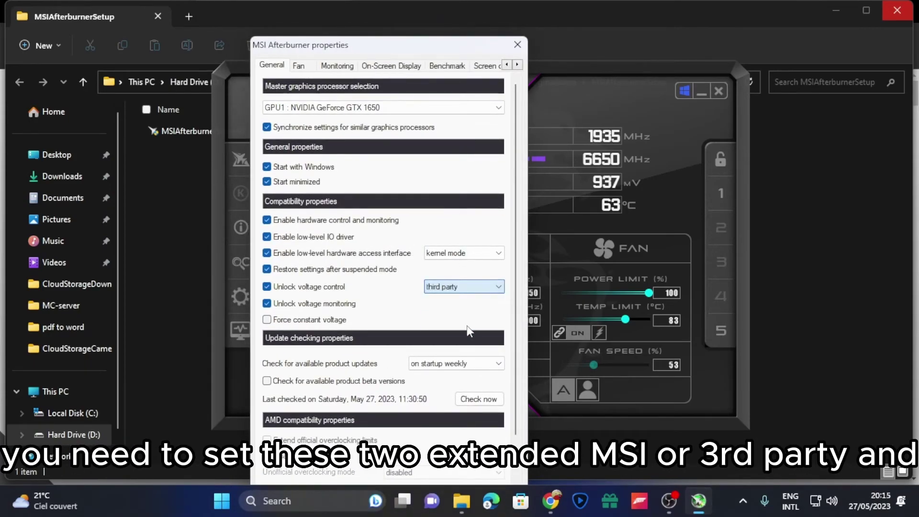
click(455, 253)
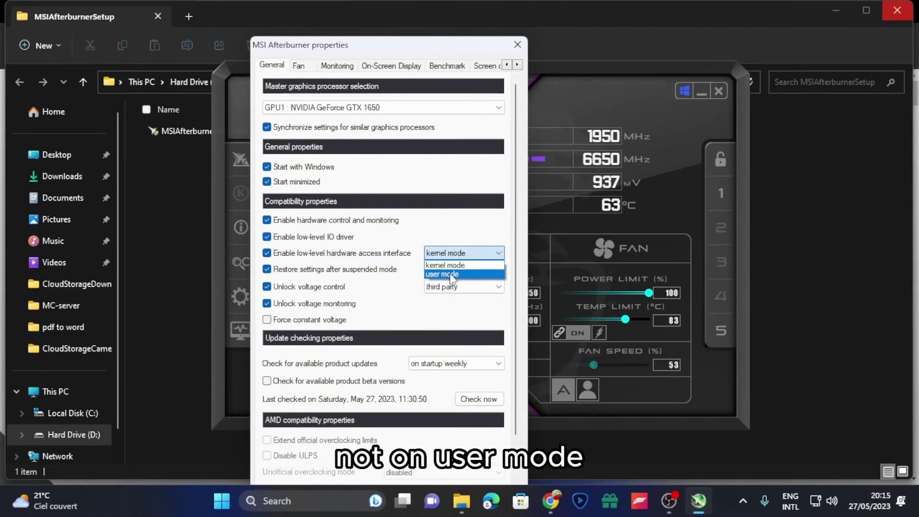
click(437, 266)
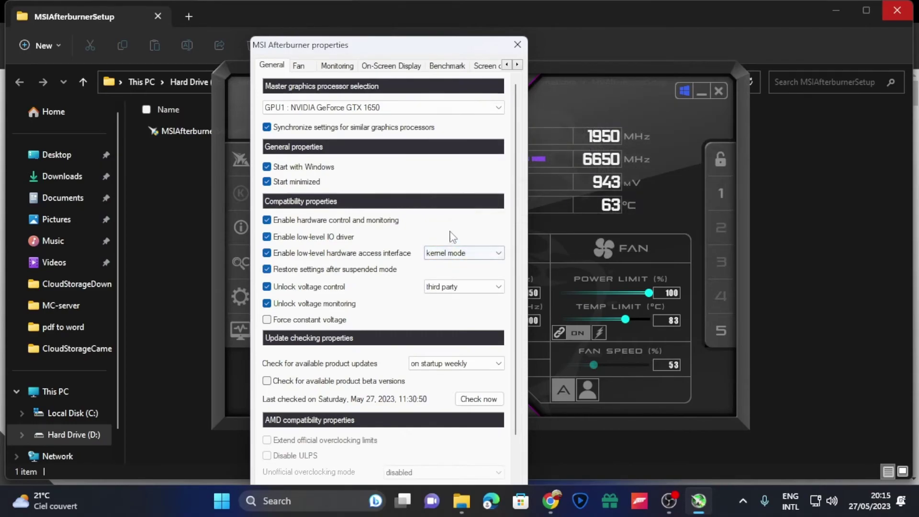
drag(386, 46, 392, 11)
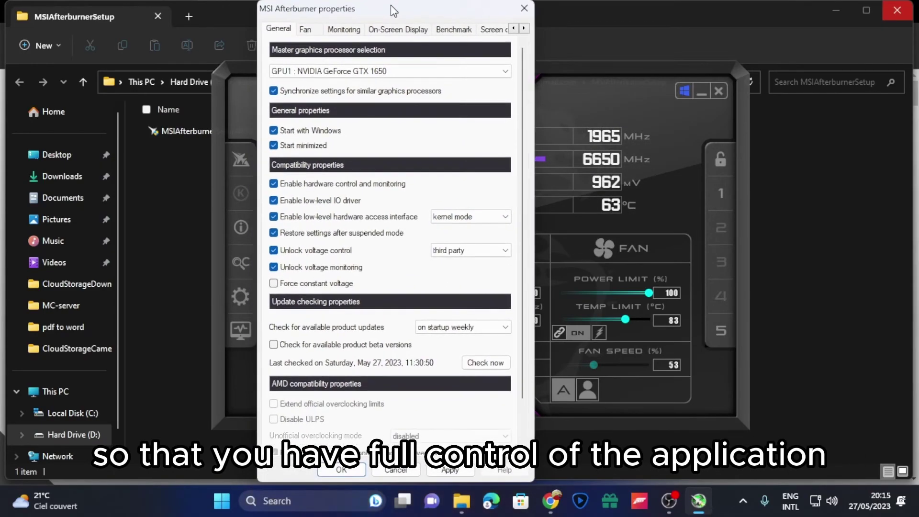
click(329, 471)
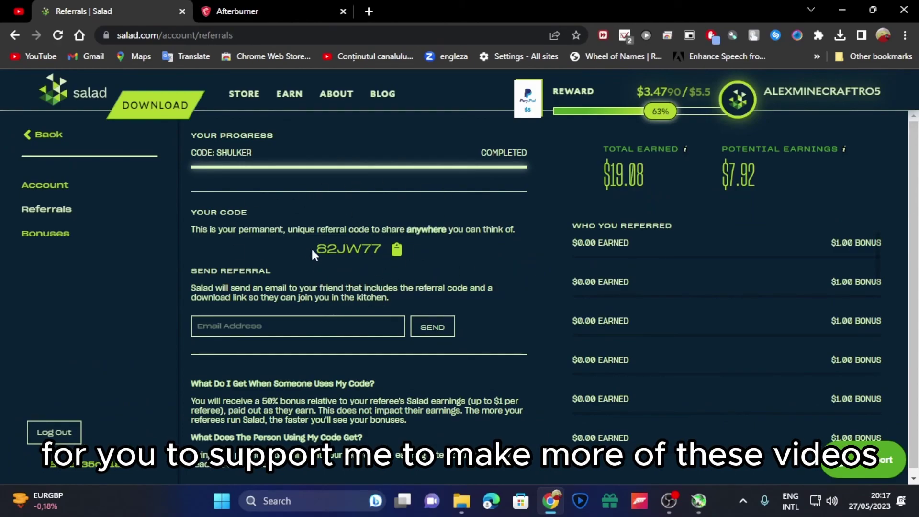
Scroll the Salad referrals page through the Who You Referred earnings list and back up
scroll(709, 344, down, 2)
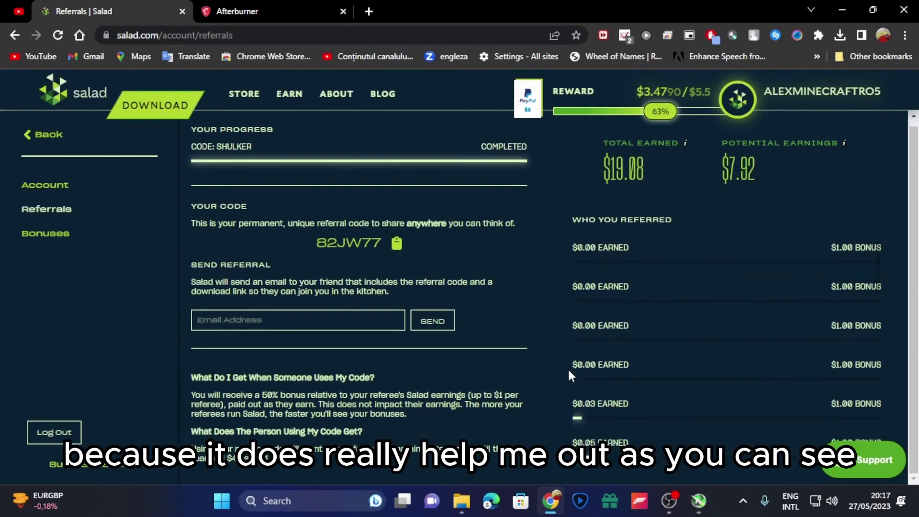
scroll(607, 391, up, 1)
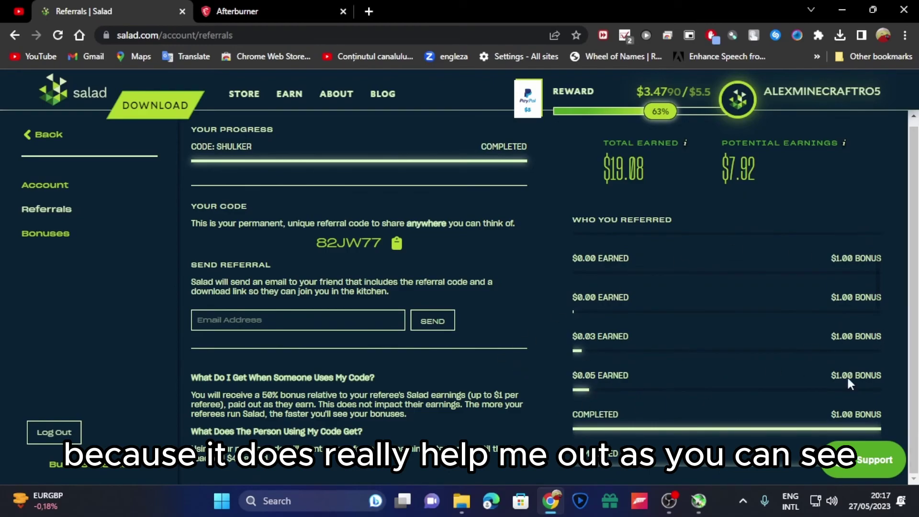
scroll(535, 272, up, 1)
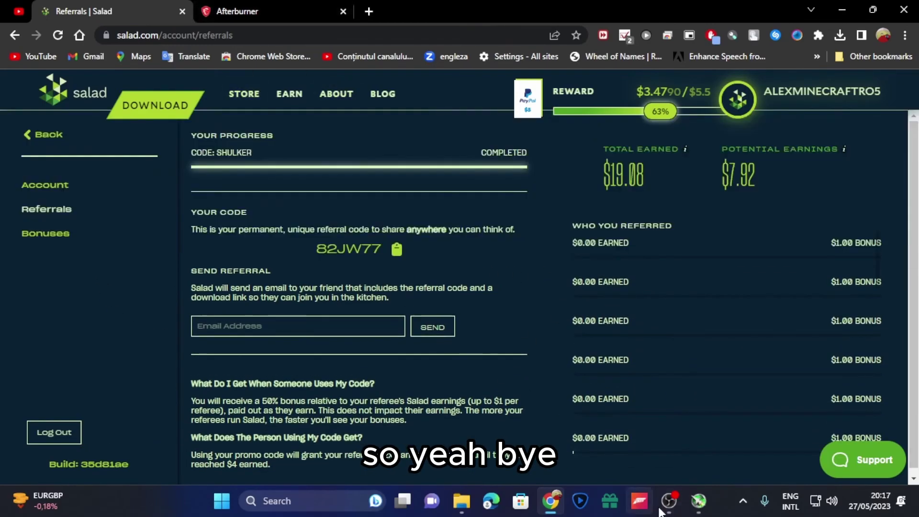